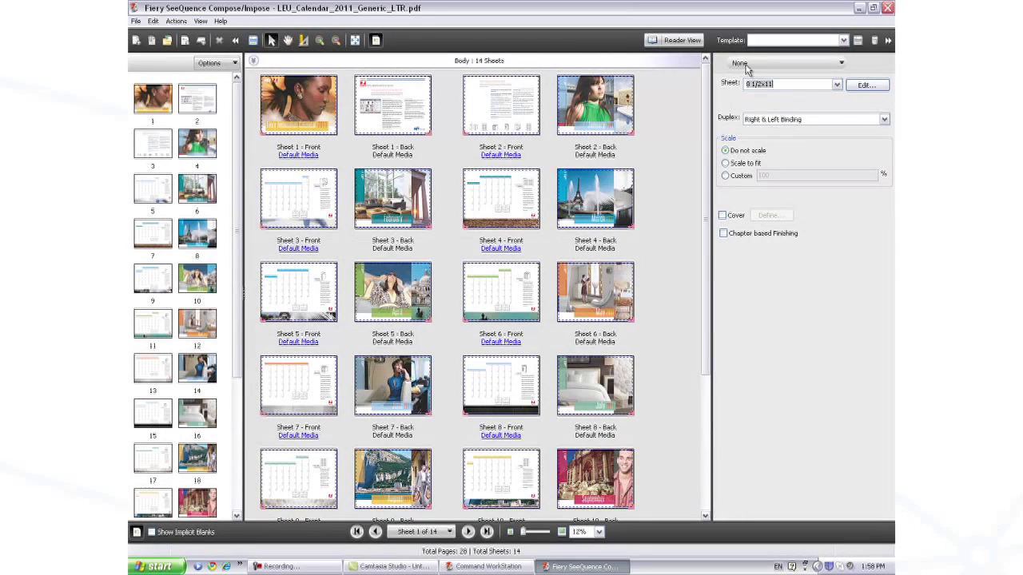
# Impose the calendar as a Booklet on 11x17 sheets.
pyautogui.click(747, 64)
pyautogui.click(748, 96)
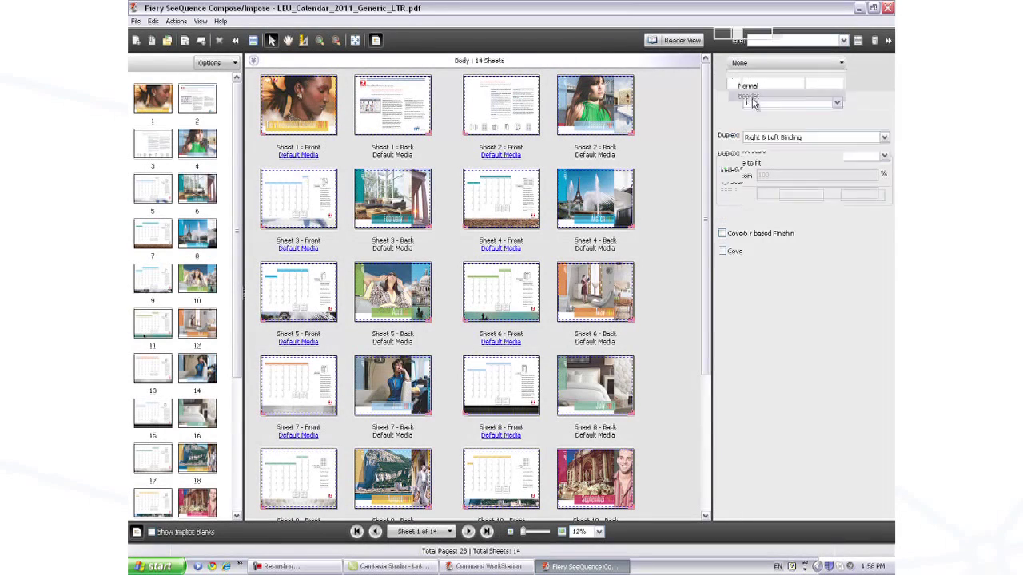
pyautogui.click(836, 103)
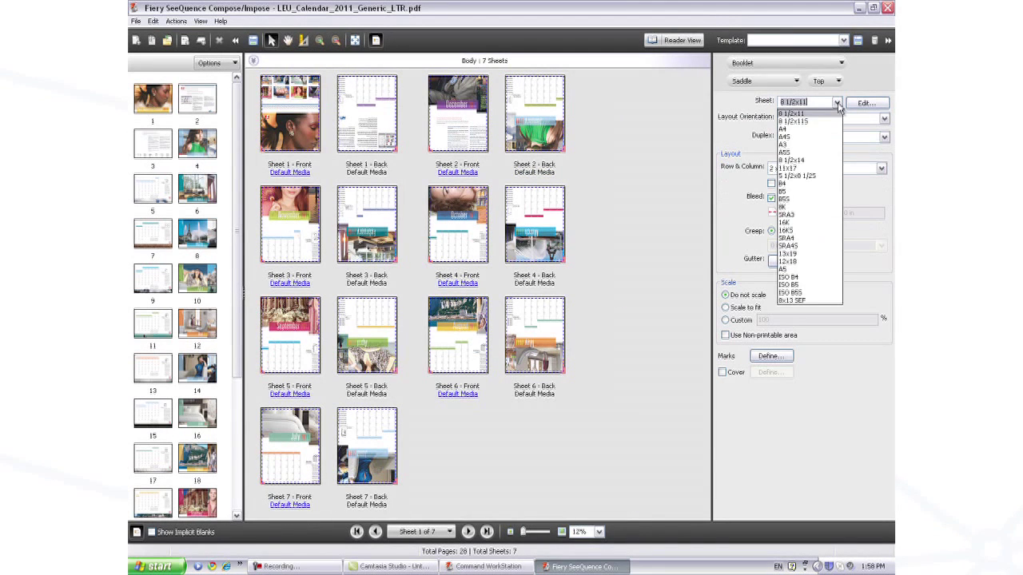
pyautogui.click(816, 169)
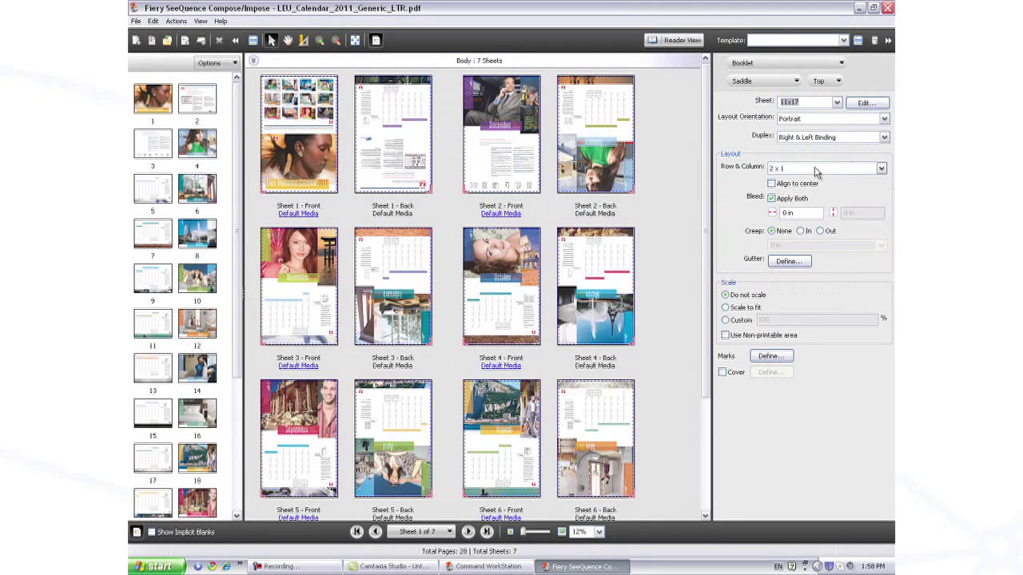
# Fit whole sheets in view and rotate page 28 on sheet 1's front using page-number display.
pyautogui.click(354, 41)
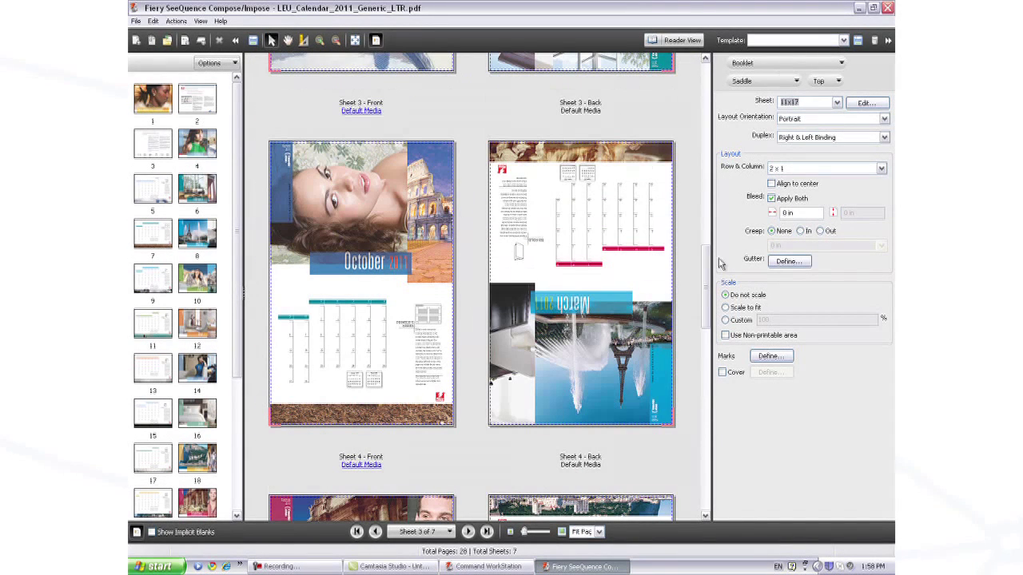
pyautogui.moveTo(706, 264); pyautogui.dragTo(723, 74)
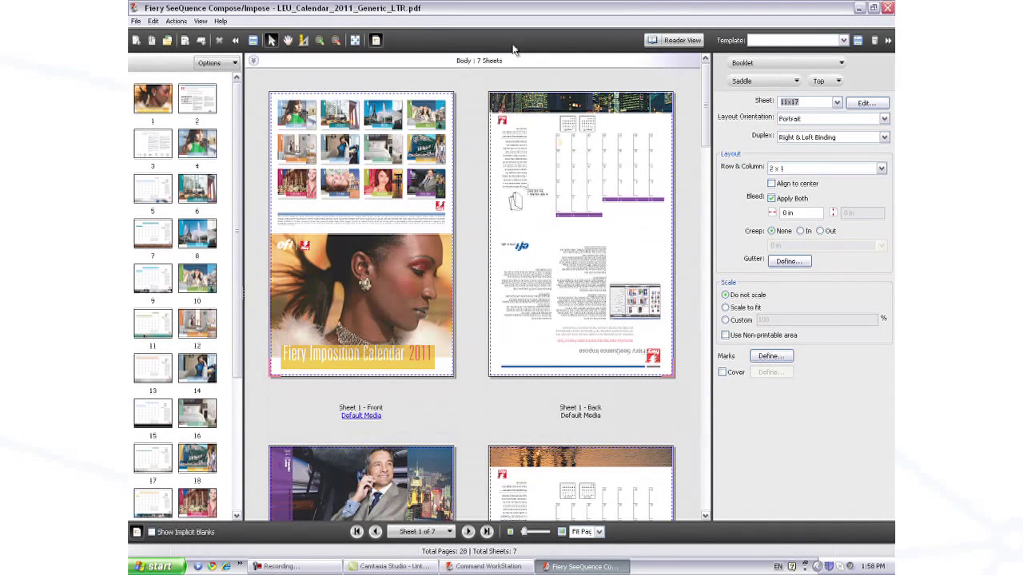
pyautogui.click(376, 41)
pyautogui.click(441, 104)
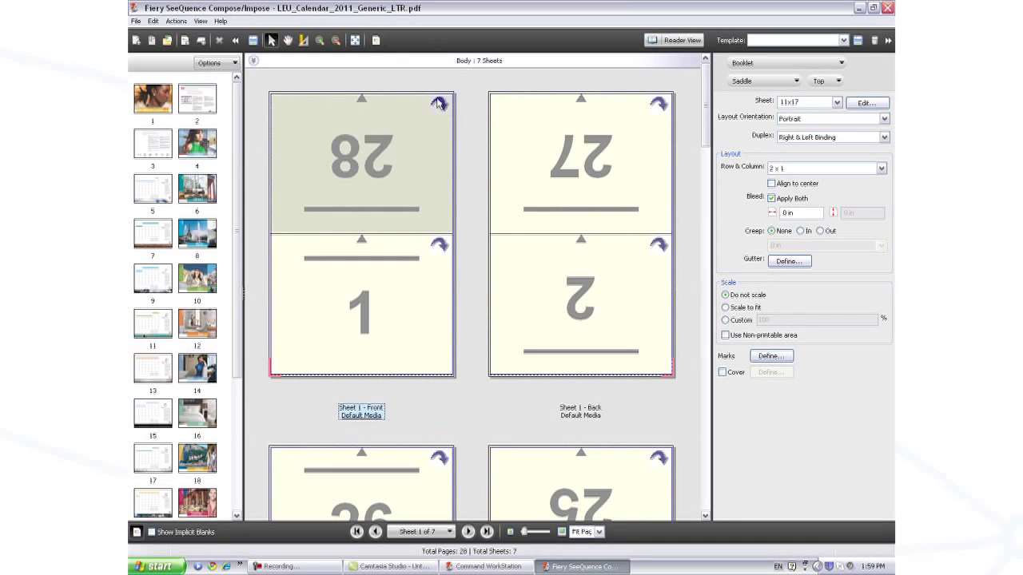
pyautogui.click(376, 41)
# Preview the calendar in Reader View at the January page, then close the preview and the job.
pyautogui.click(682, 41)
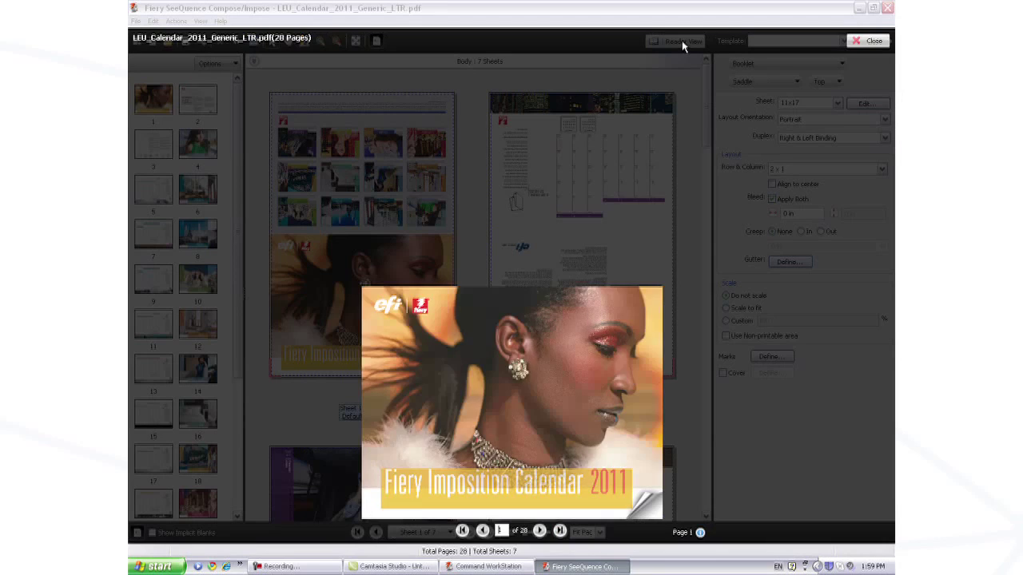
pyautogui.click(639, 500)
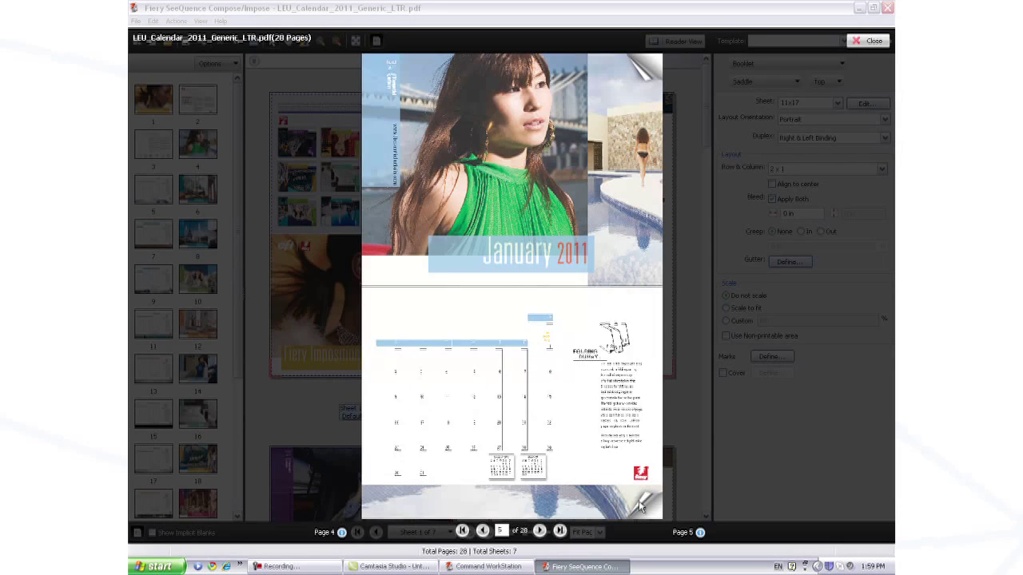
pyautogui.click(873, 42)
pyautogui.click(886, 9)
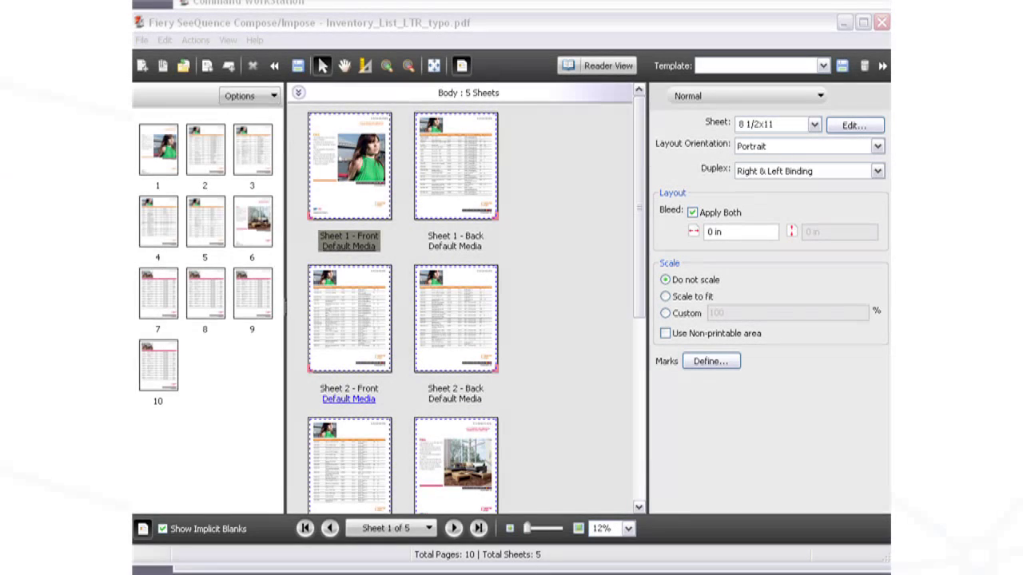
# Add the cover pages at the document start and move page 2 to the end.
pyautogui.moveTo(138, 200); pyautogui.dragTo(136, 165)
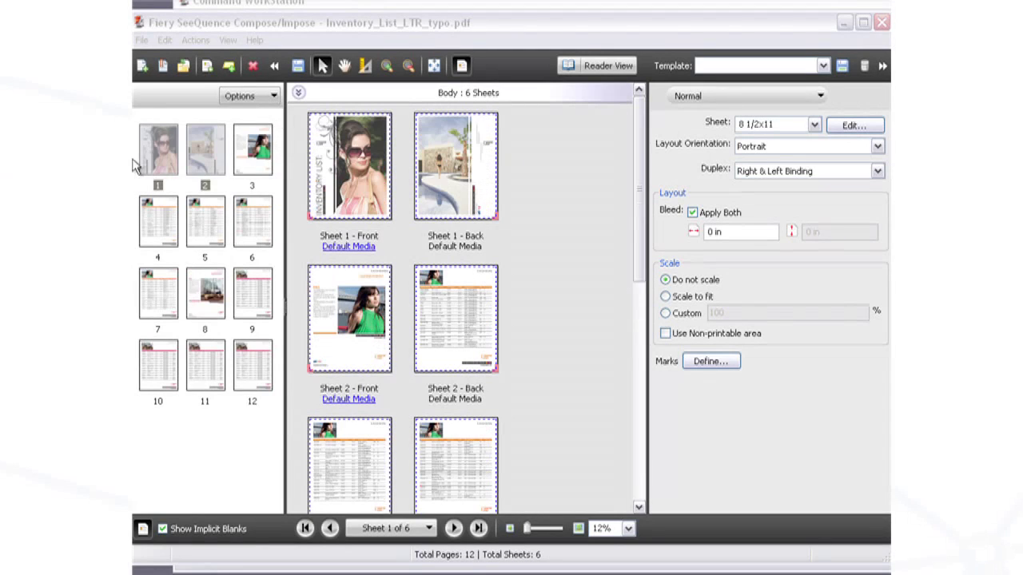
pyautogui.click(206, 166)
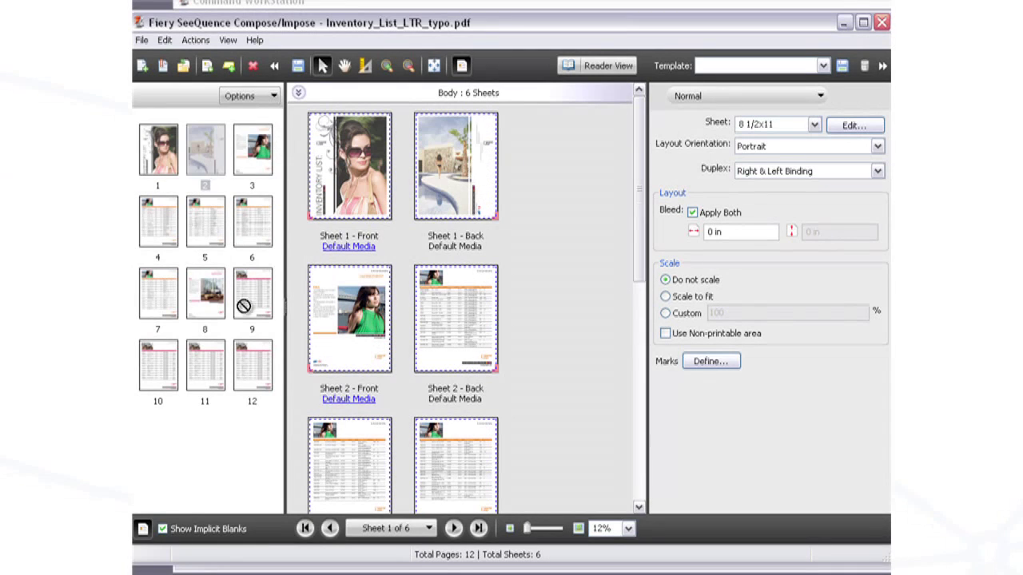
pyautogui.moveTo(274, 367); pyautogui.dragTo(280, 374)
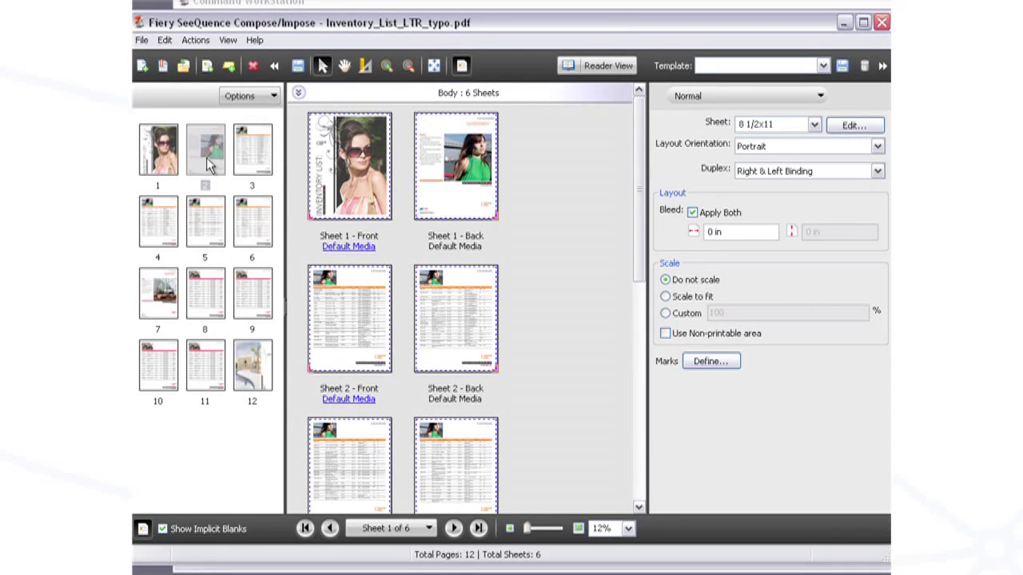
# Mark pages 2 and 7 as Chapter Start so each begins a new sheet.
pyautogui.moveTo(170, 268); pyautogui.dragTo(191, 215)
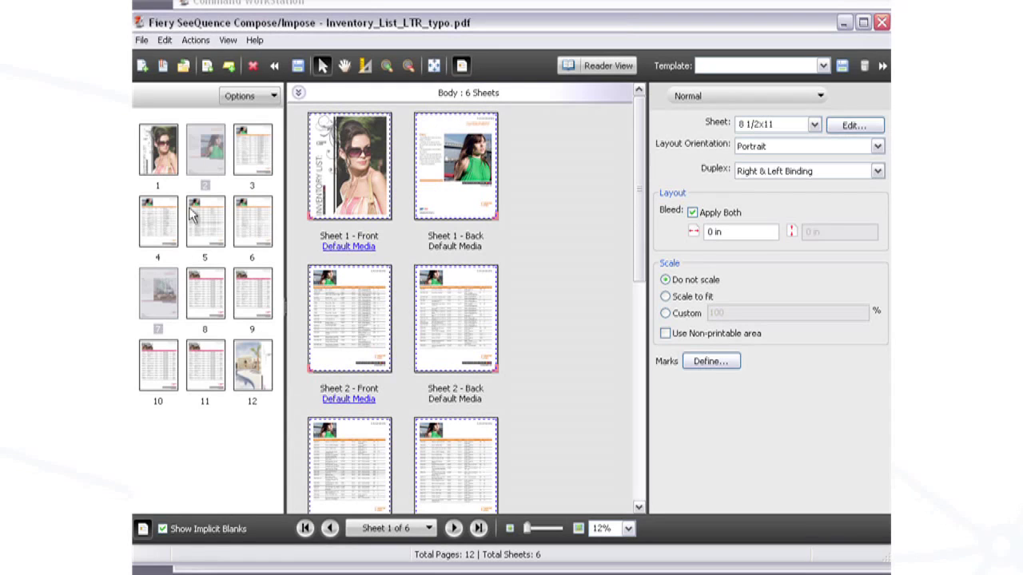
pyautogui.rightClick(201, 160)
pyautogui.click(236, 257)
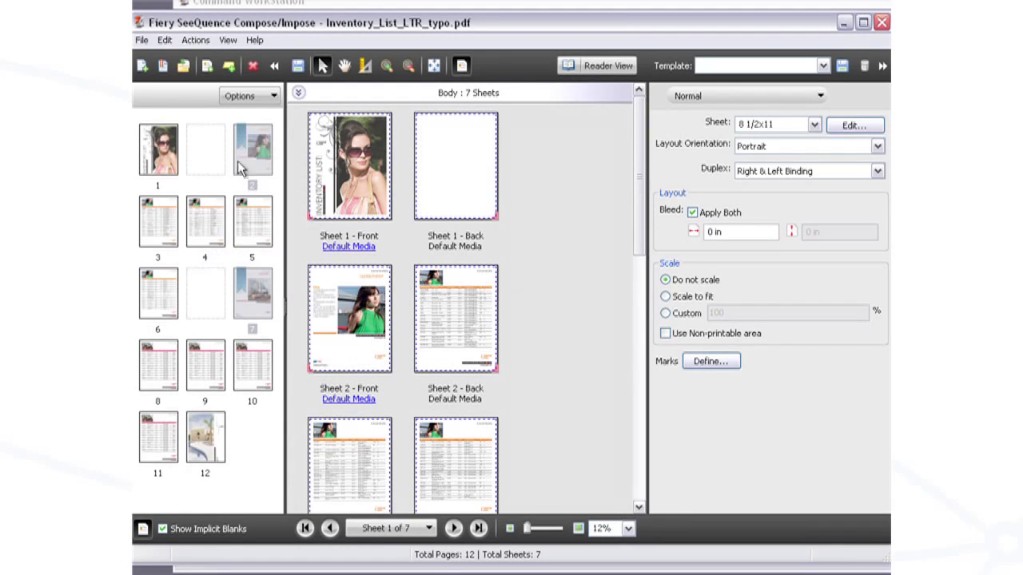
# Insert tab sheets before each chapter and label the second tab 'Furniture'.
pyautogui.click(230, 68)
pyautogui.rightClick(152, 218)
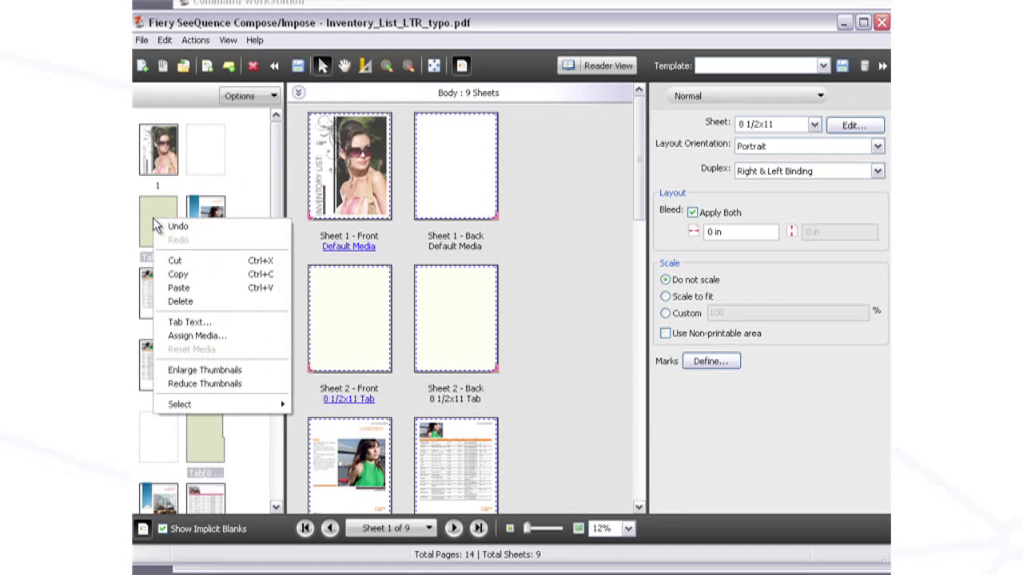
pyautogui.click(189, 323)
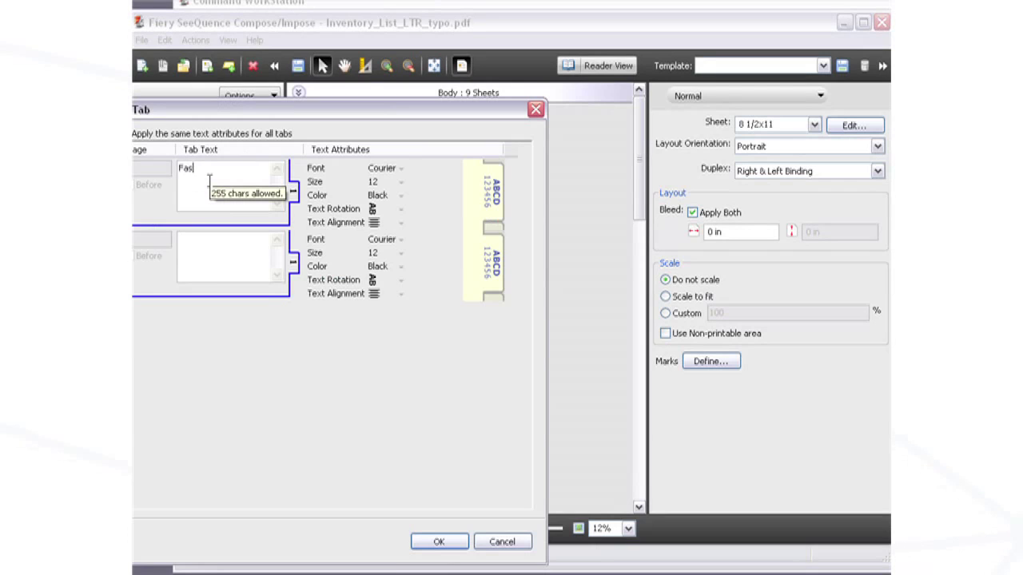
pyautogui.click(201, 236)
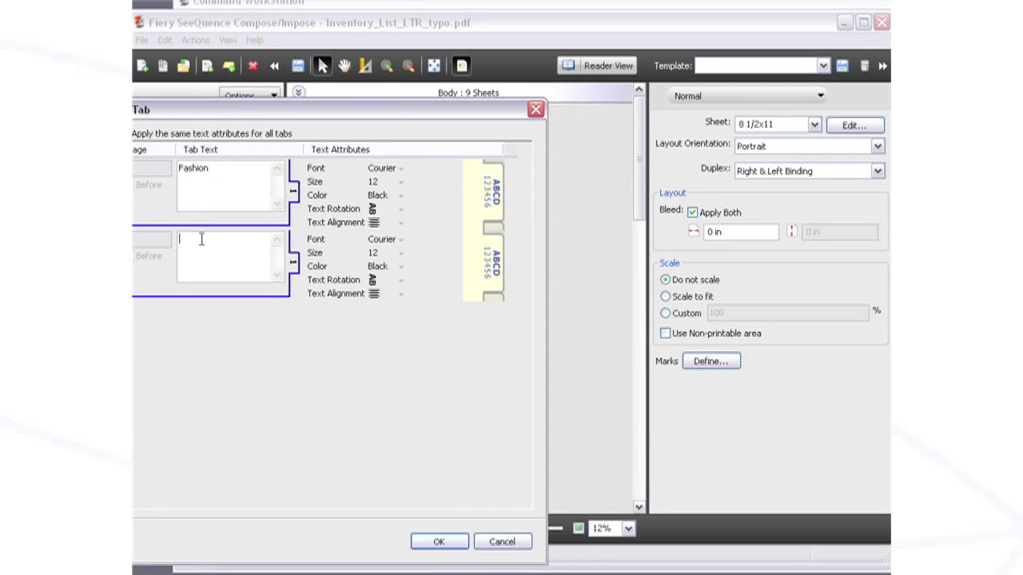
pyautogui.write('Furniture')
pyautogui.click(439, 543)
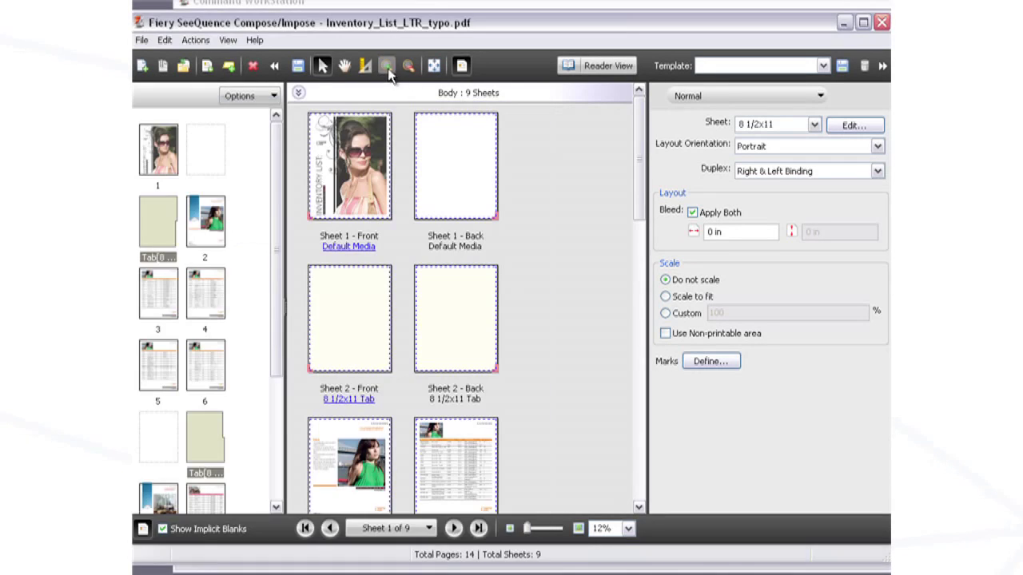
# Zoom sheets to 25% and open sheet 3's front page in Acrobat to fix the FASHIONN typo.
pyautogui.click(387, 65)
pyautogui.click(325, 389)
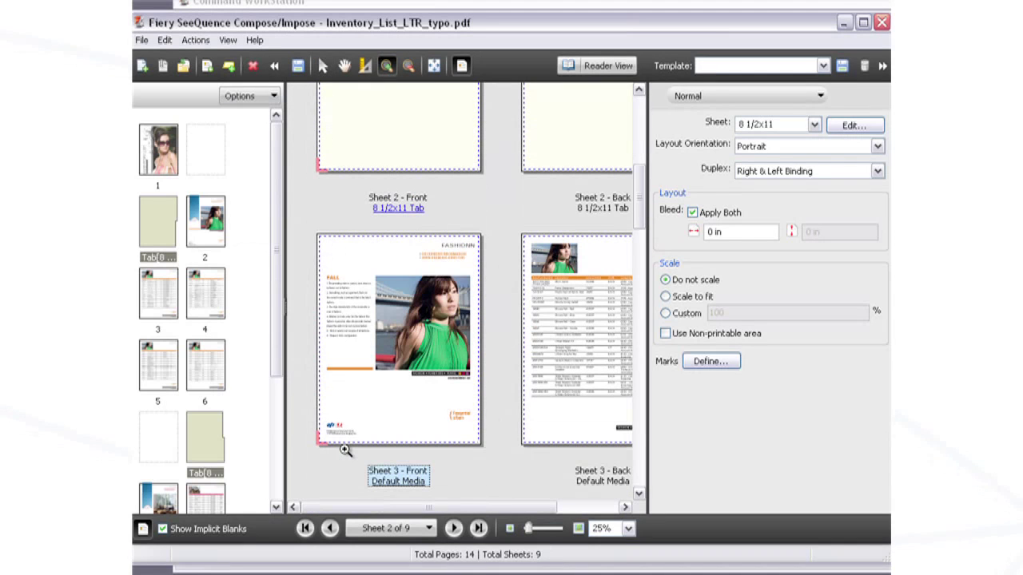
pyautogui.rightClick(321, 241)
pyautogui.click(329, 281)
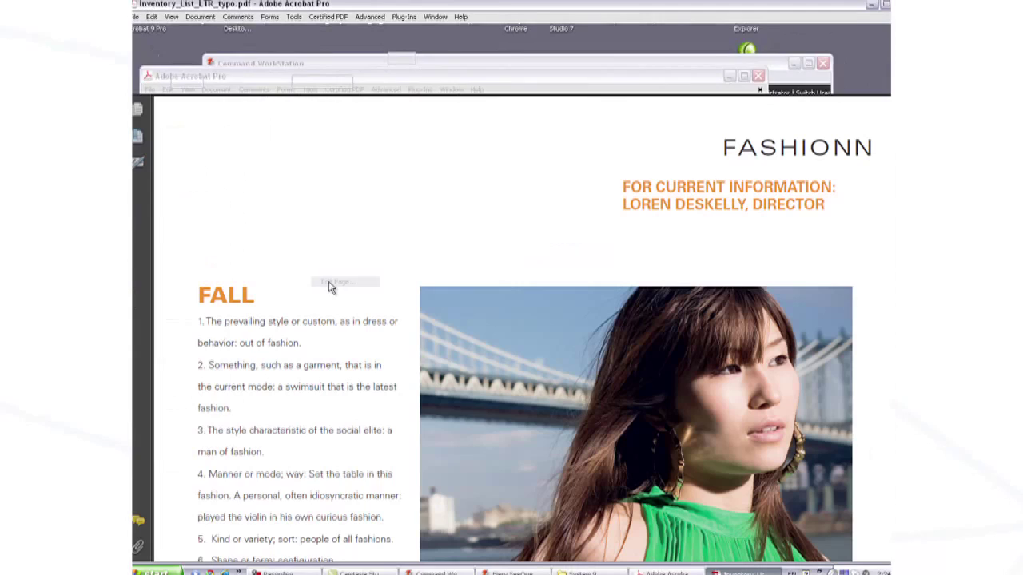
pyautogui.click(773, 42)
pyautogui.click(851, 152)
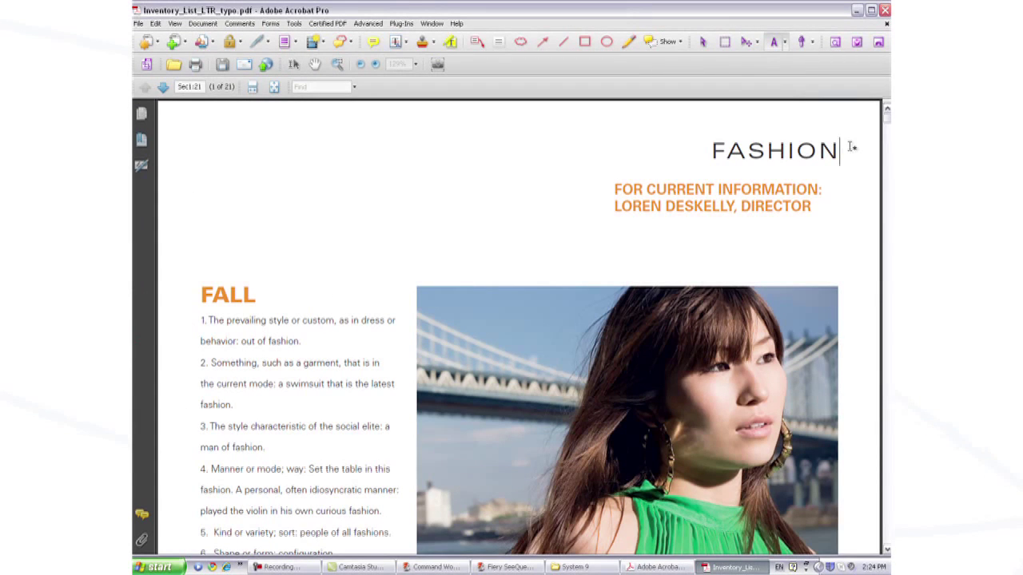
# Return to the inventory list job and flip through Reader View to pages 6 and 7.
pyautogui.click(856, 10)
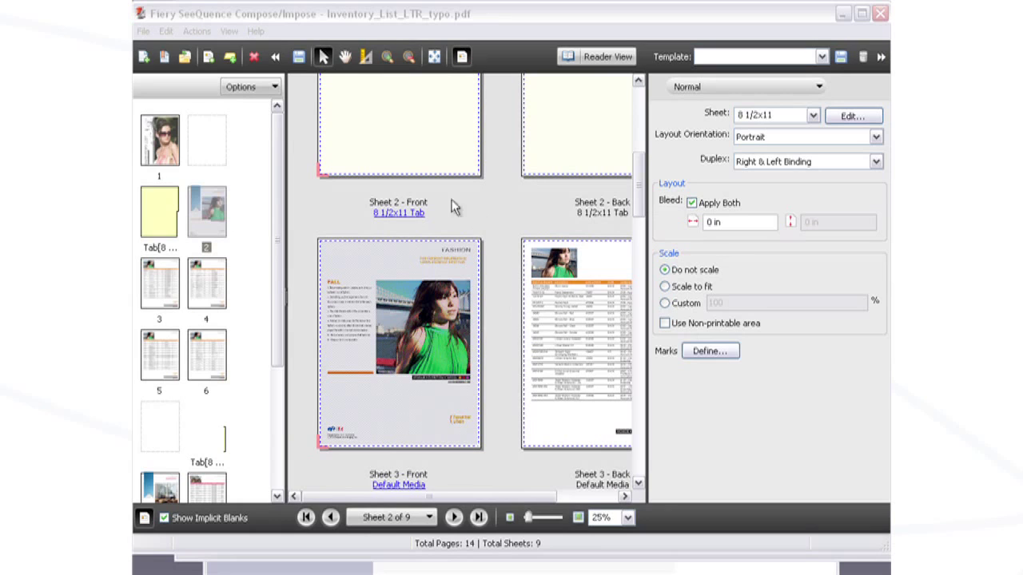
pyautogui.click(596, 59)
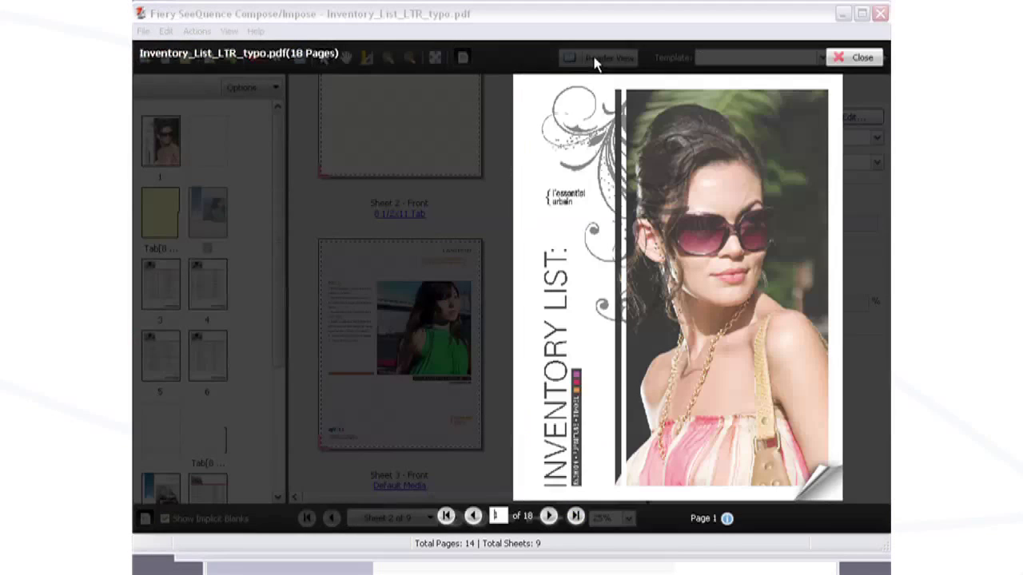
pyautogui.click(815, 480)
pyautogui.click(816, 480)
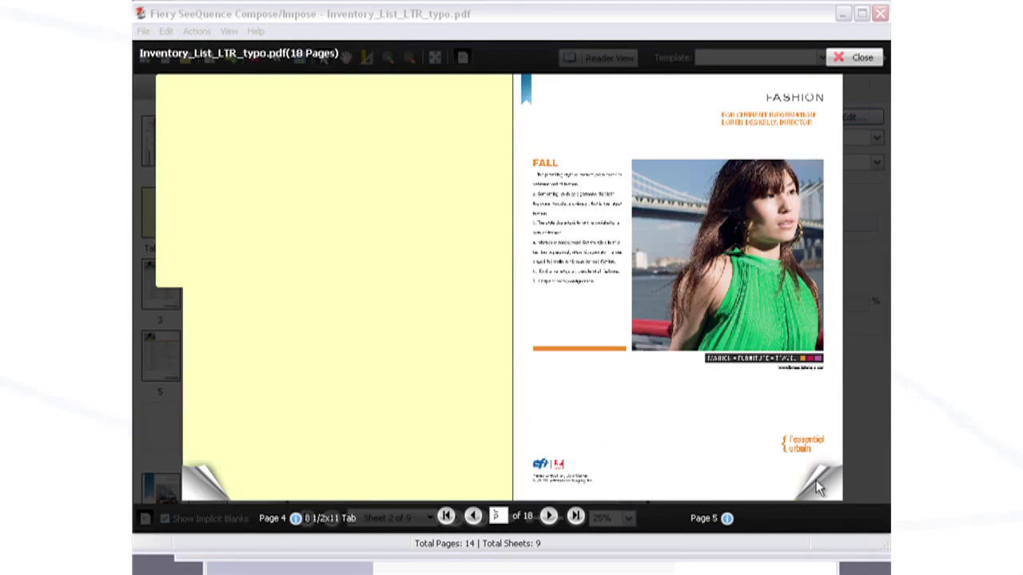
pyautogui.click(815, 480)
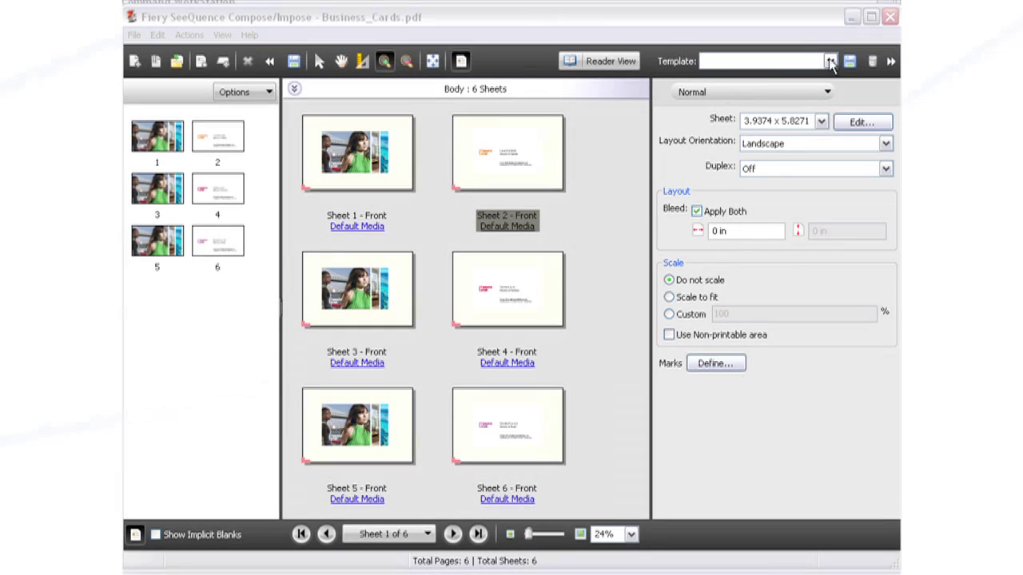
# Apply the Business Cards template, inspect the ganged cards at 48%, then close the job to save.
pyautogui.click(830, 61)
pyautogui.click(774, 215)
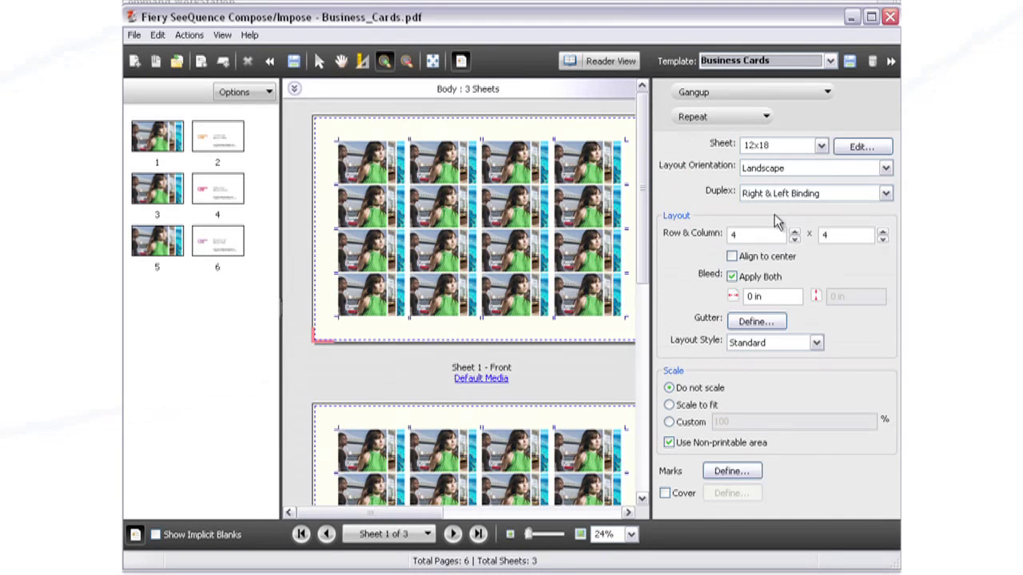
pyautogui.click(383, 62)
pyautogui.click(374, 208)
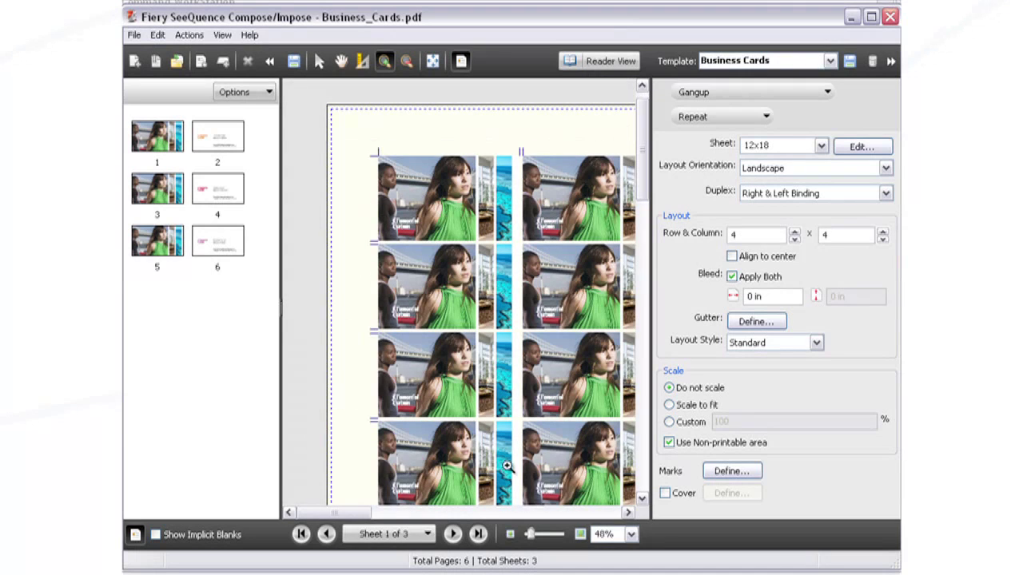
pyautogui.moveTo(365, 514); pyautogui.dragTo(527, 518)
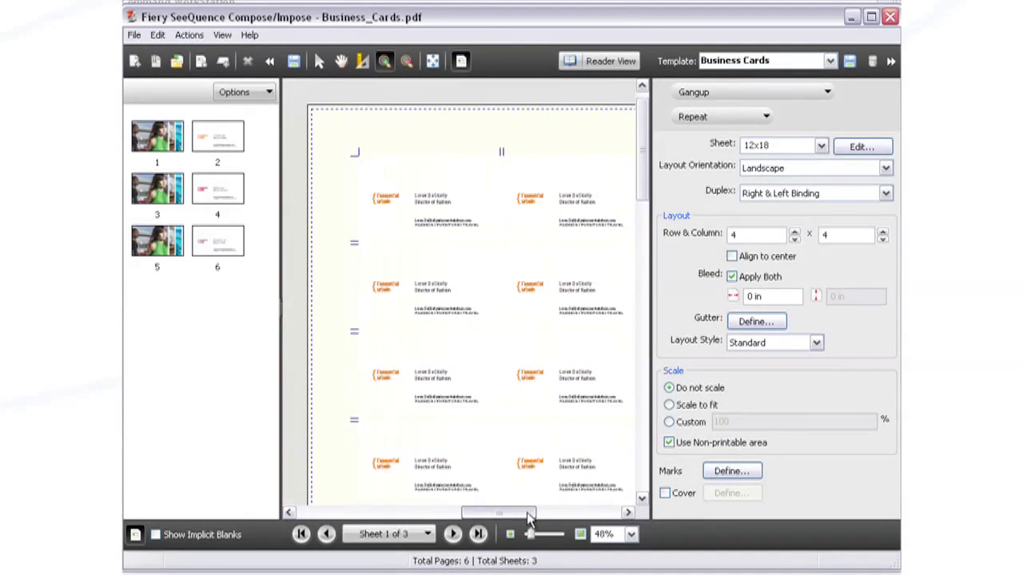
pyautogui.click(892, 19)
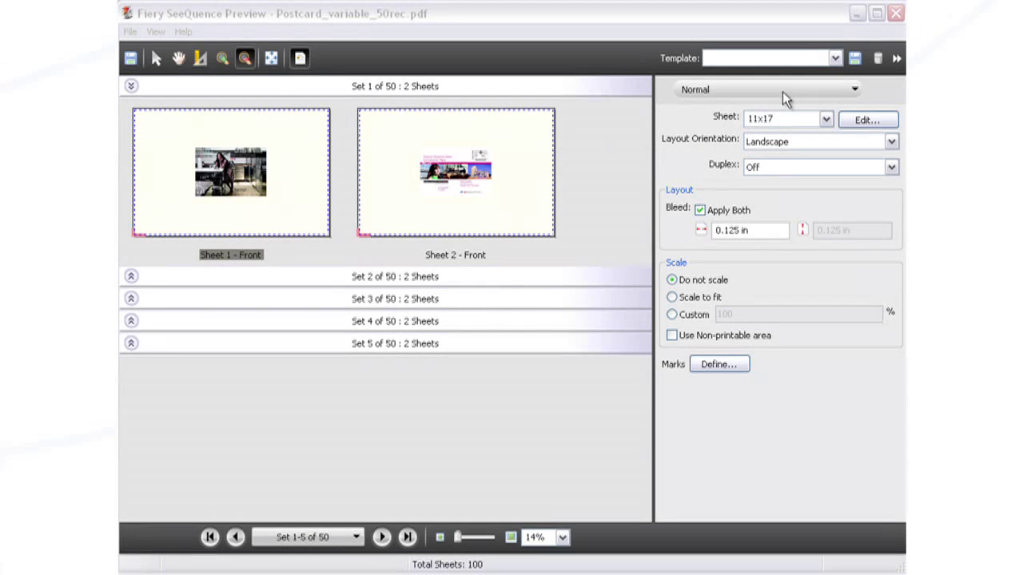
# Set the postcard layout to Gangup with Multi-Record Collate and 2 rows.
pyautogui.click(780, 89)
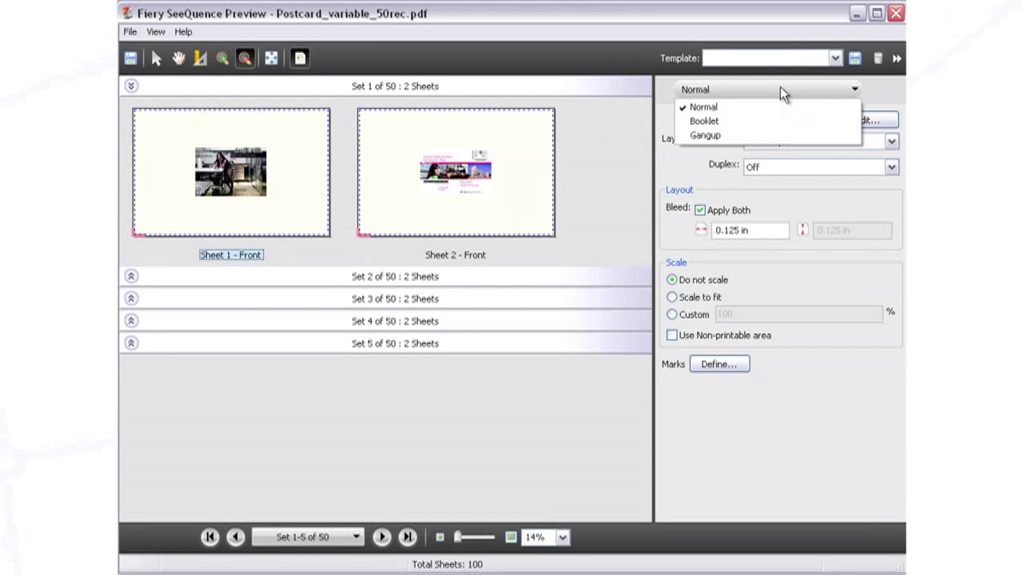
pyautogui.click(760, 137)
pyautogui.click(766, 119)
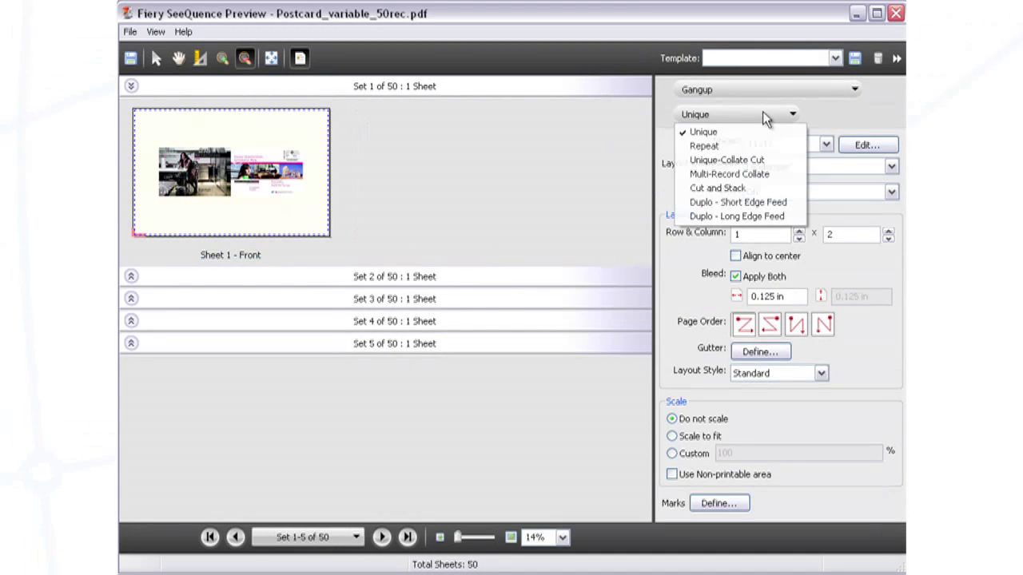
pyautogui.click(764, 174)
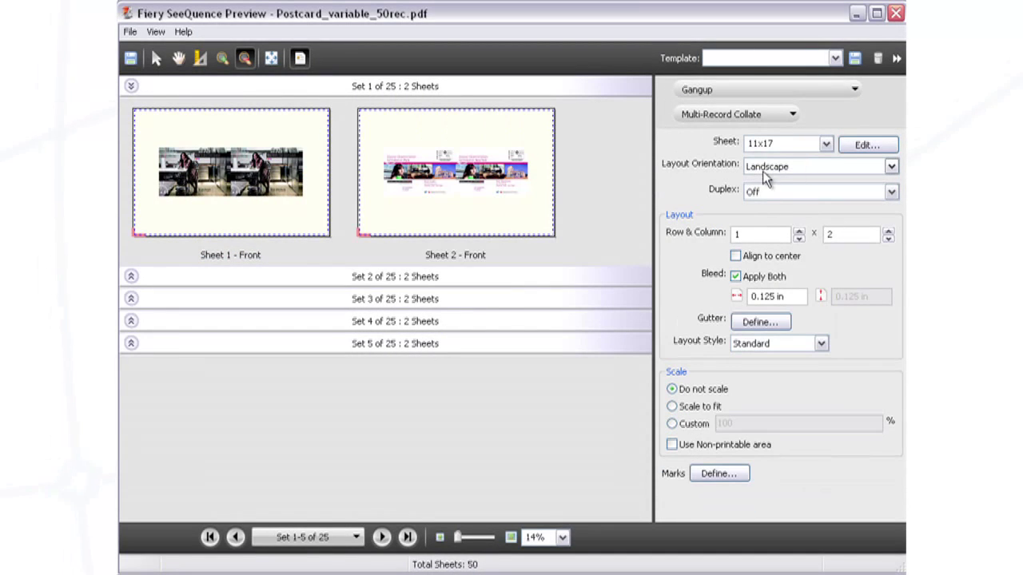
pyautogui.click(799, 231)
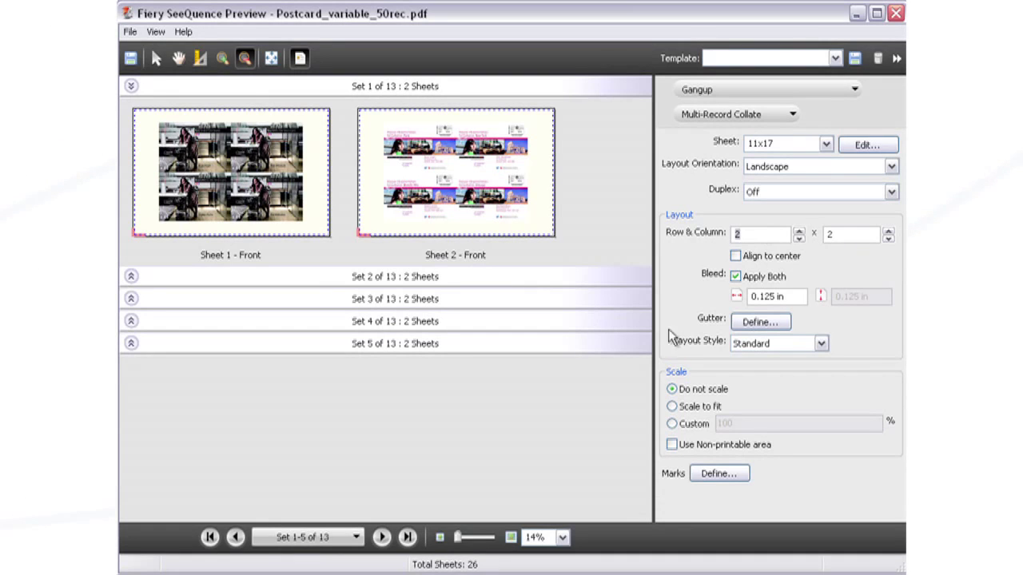
# Turn on red trim marks and the job label in the printer marks settings.
pyautogui.click(708, 474)
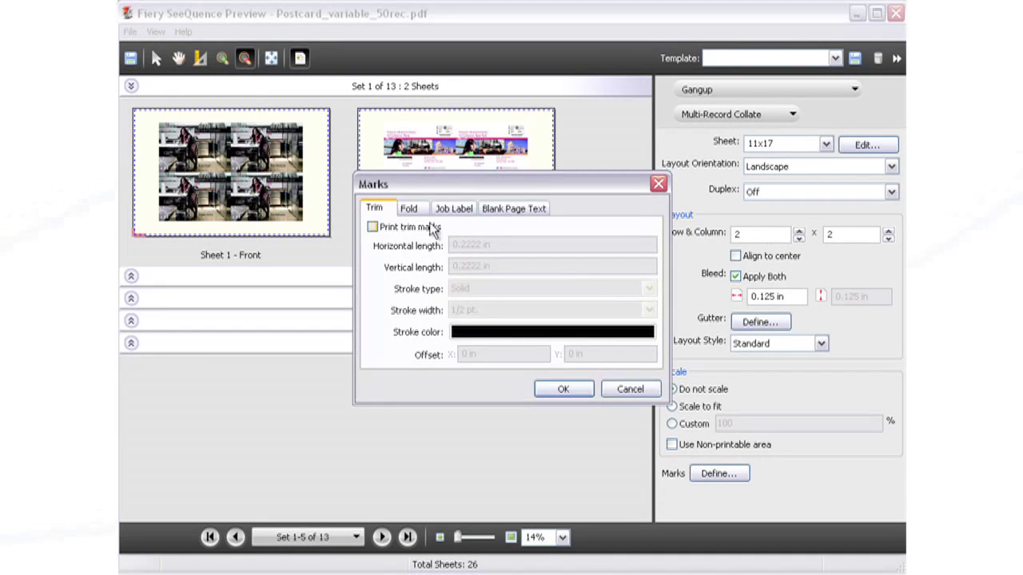
pyautogui.click(373, 228)
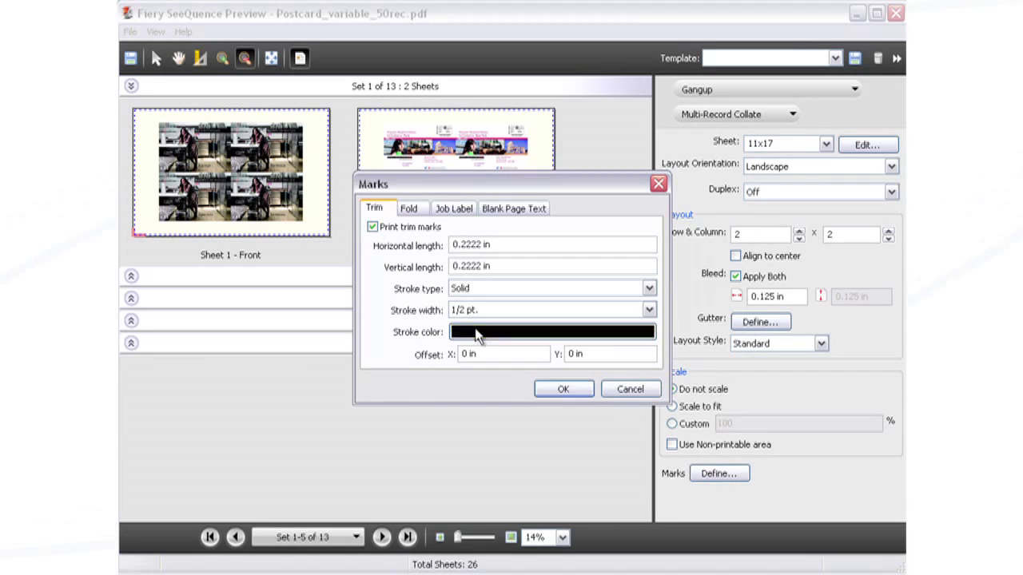
pyautogui.click(477, 332)
pyautogui.click(376, 265)
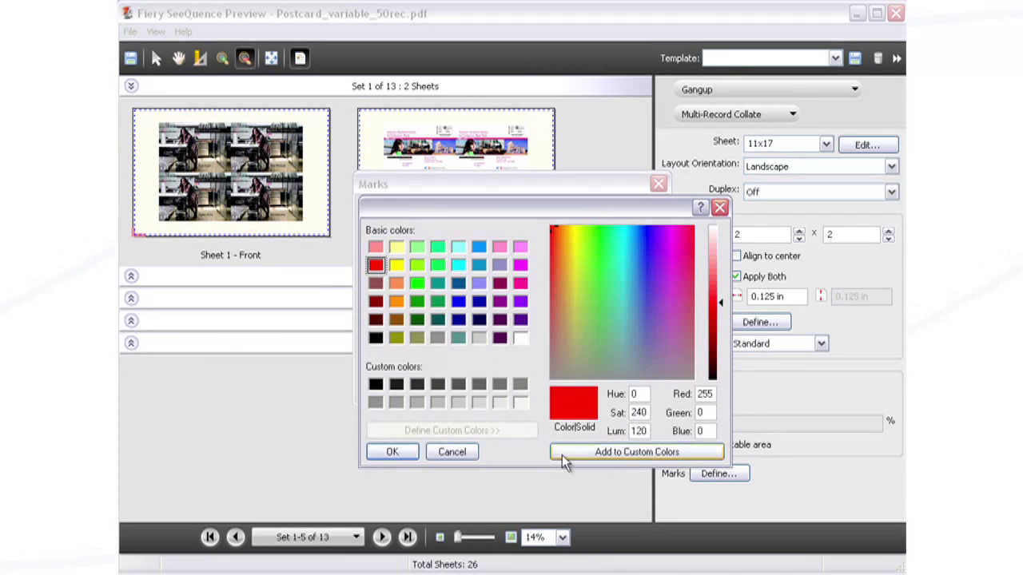
pyautogui.click(392, 452)
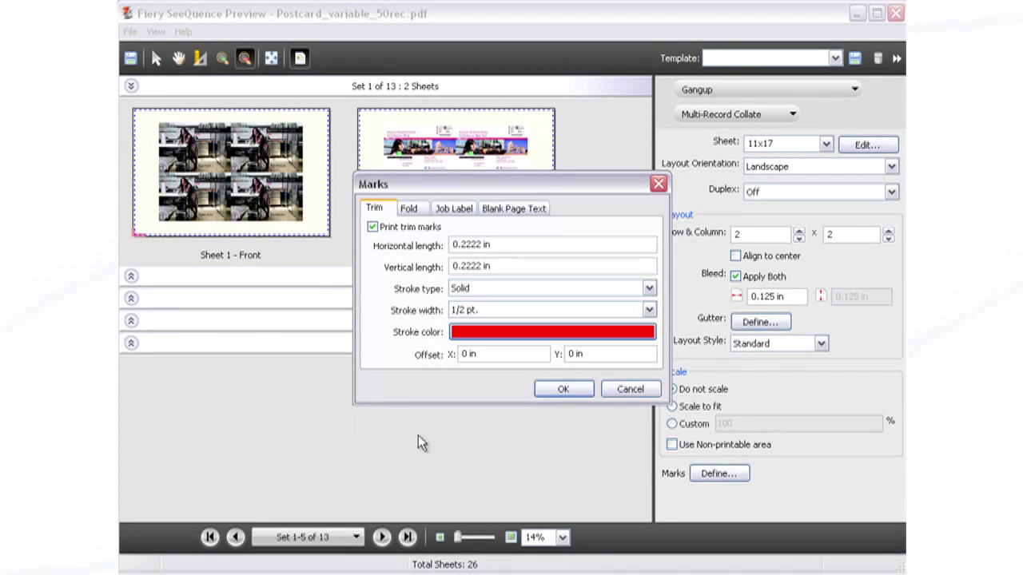
pyautogui.click(466, 211)
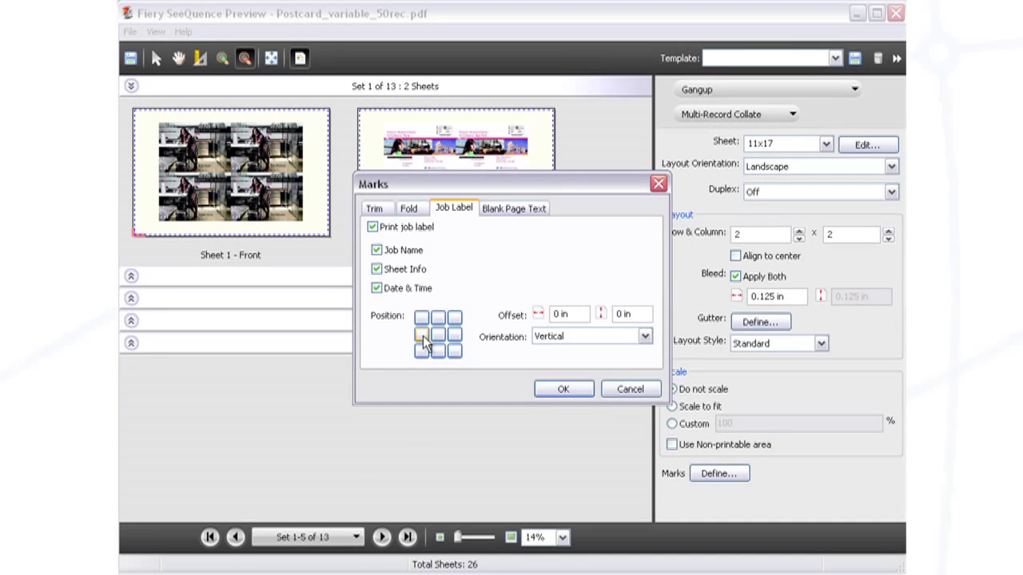
pyautogui.click(564, 390)
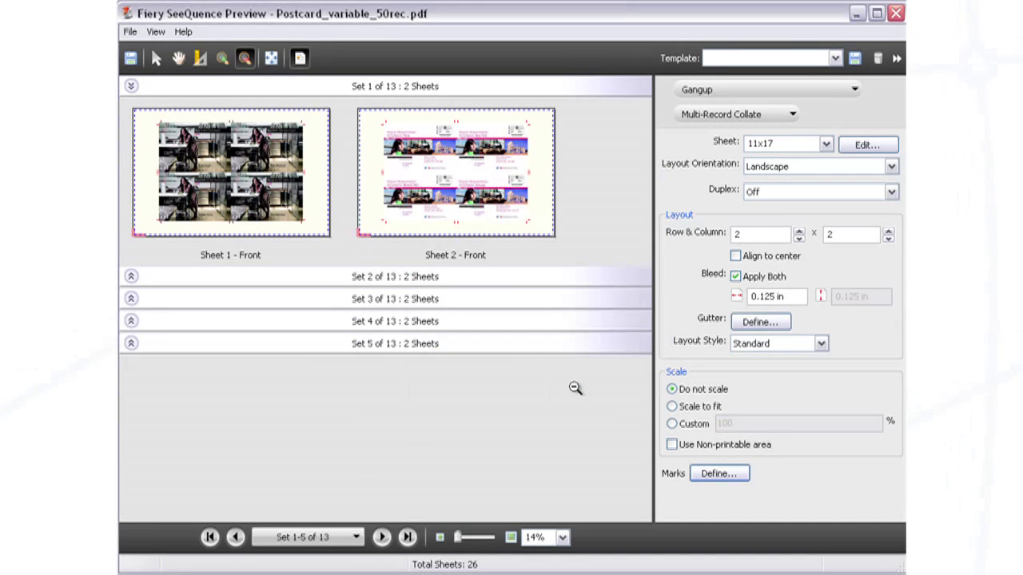
# Fit sheet 2 to the view and zoom in on the trim marks and job label.
pyautogui.click(271, 59)
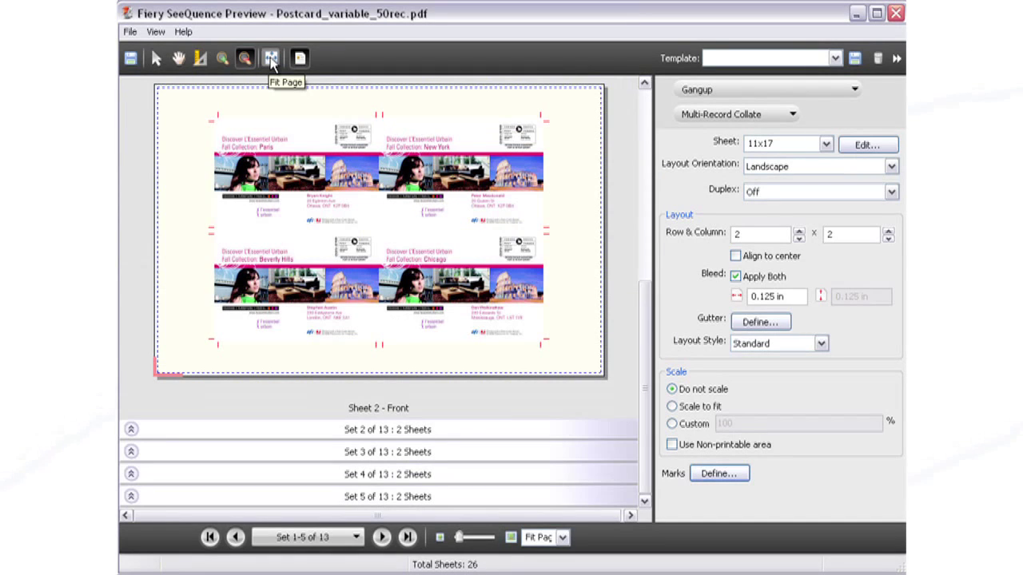
pyautogui.click(195, 134)
pyautogui.click(184, 251)
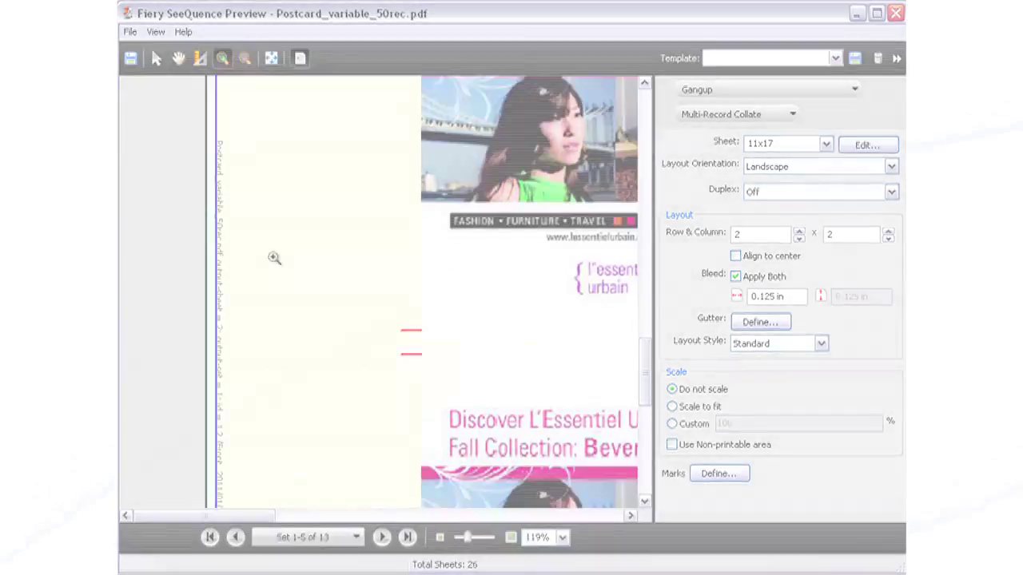